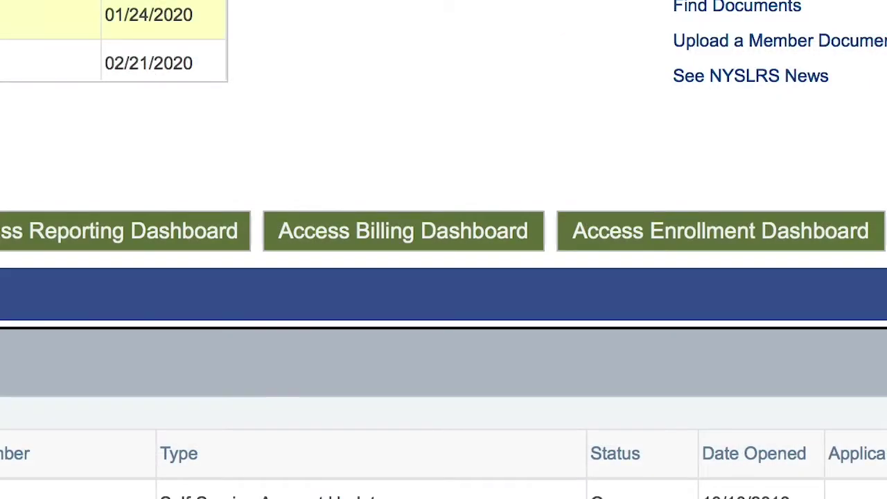
- Launch the Employer Billing Dashboard via the Access Billing Dashboard button
click(284, 230)
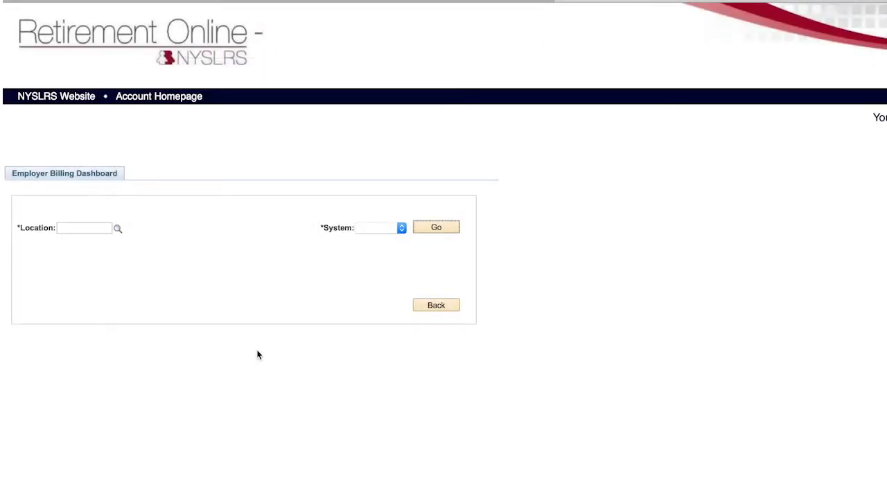
- Look up and select location 10020 (Hamilton County) for the dashboard
click(121, 231)
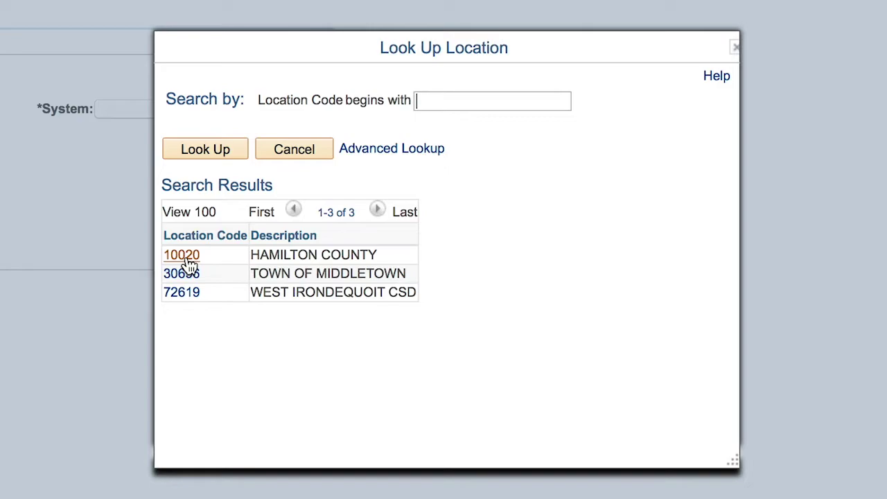
click(187, 259)
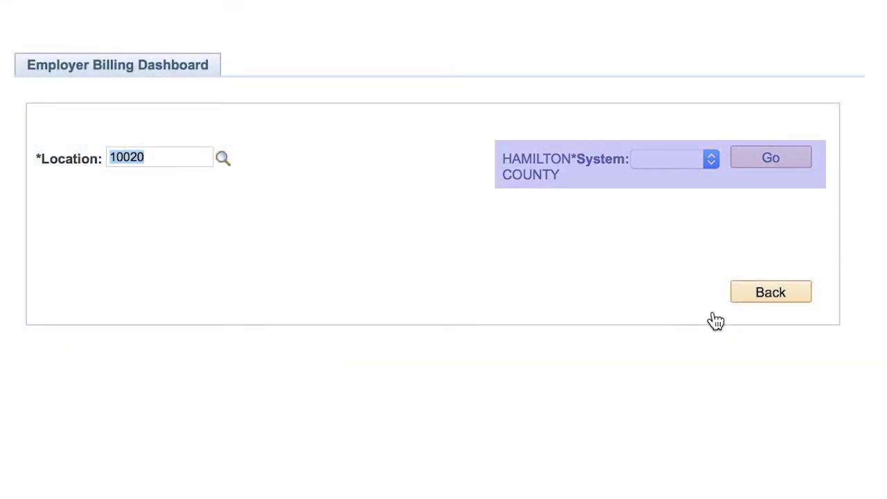
- Select the PFRS retirement system and load Hamilton County's billing dashboard
click(409, 197)
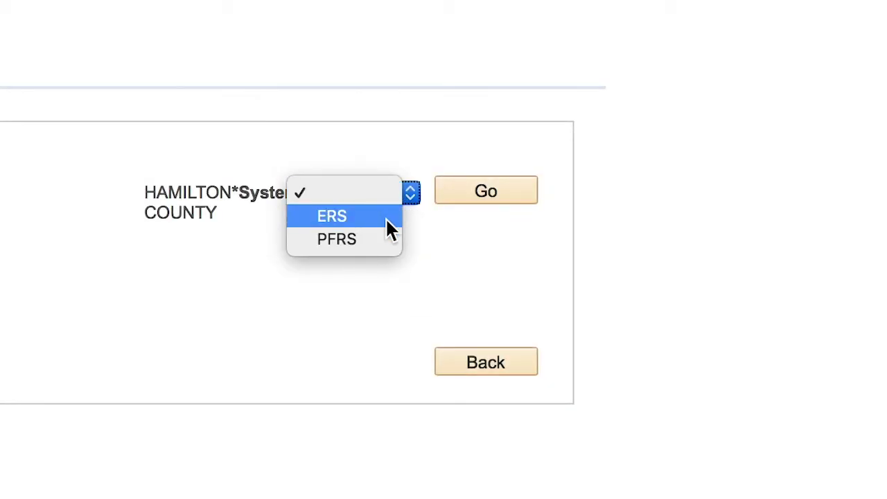
click(388, 238)
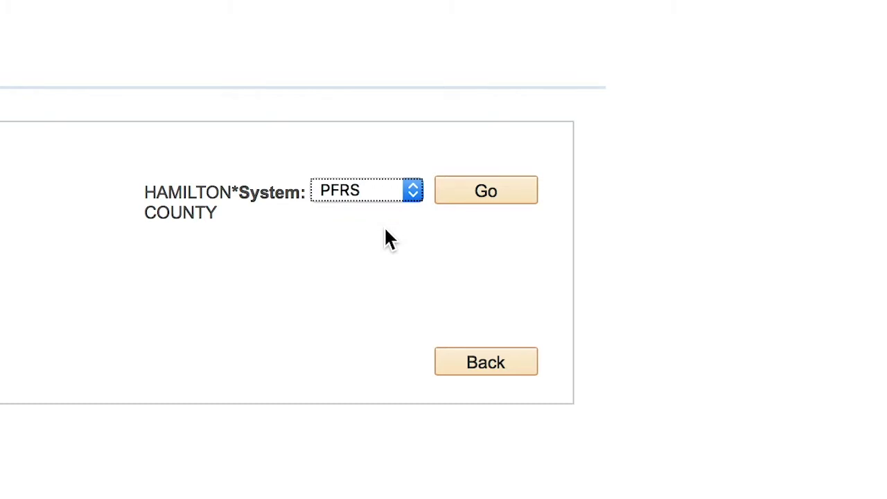
click(462, 197)
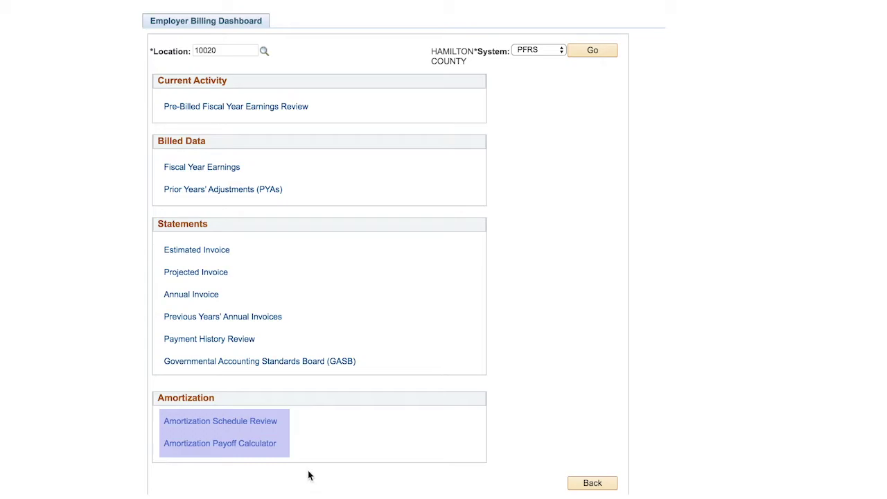
- Open the Amortization Schedule Review, which shows no amortization information for Hamilton County
click(273, 423)
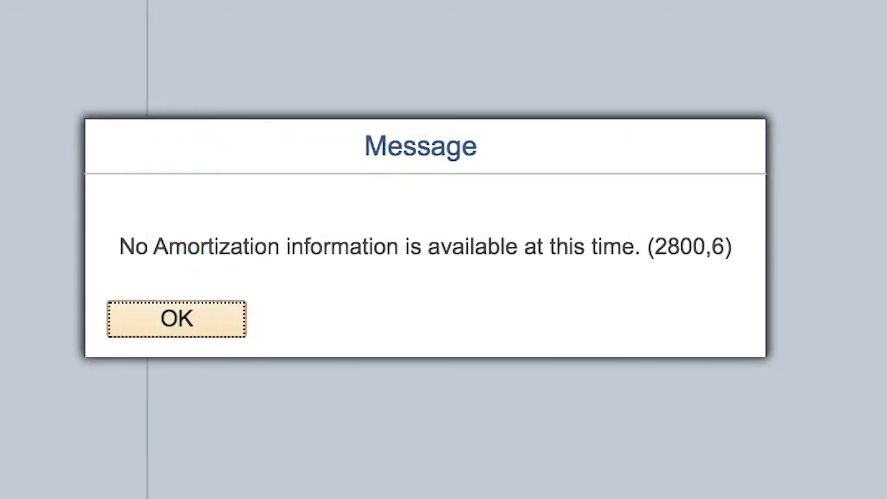